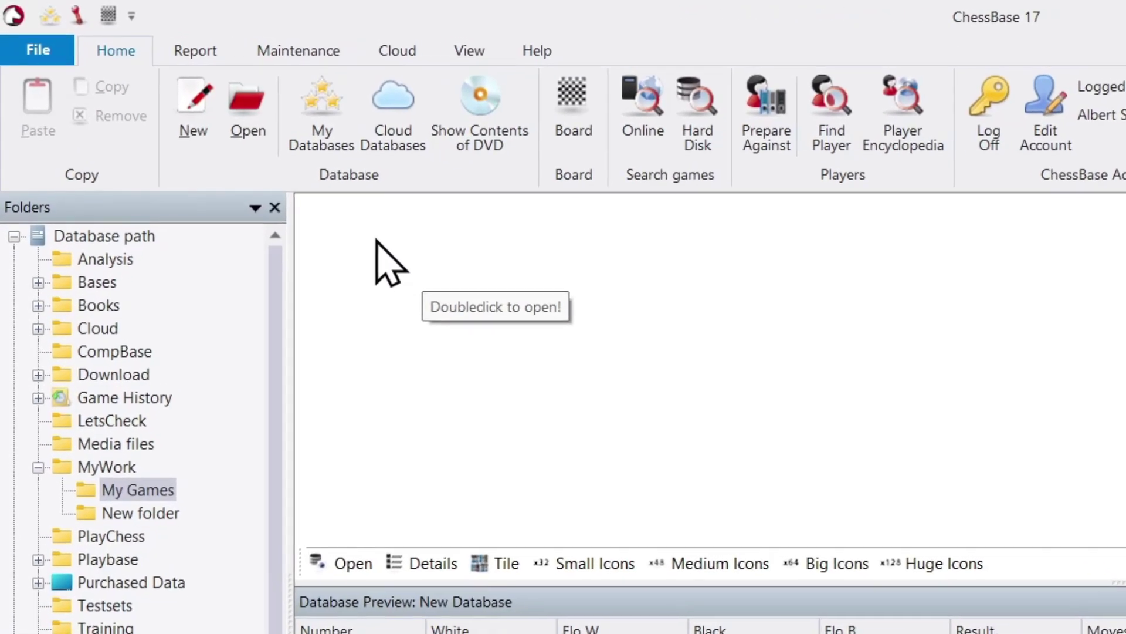
# - Create a new database named New Database in the My Games folder, keeping the 2CBH file format
pyautogui.rightClick(405, 258)
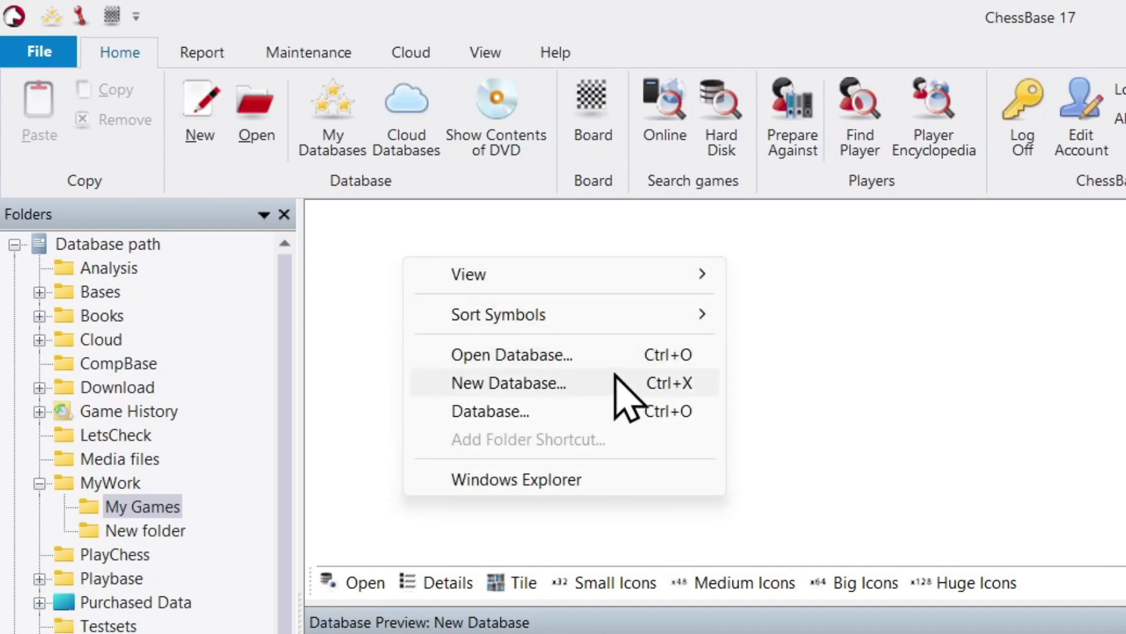
pyautogui.click(635, 31)
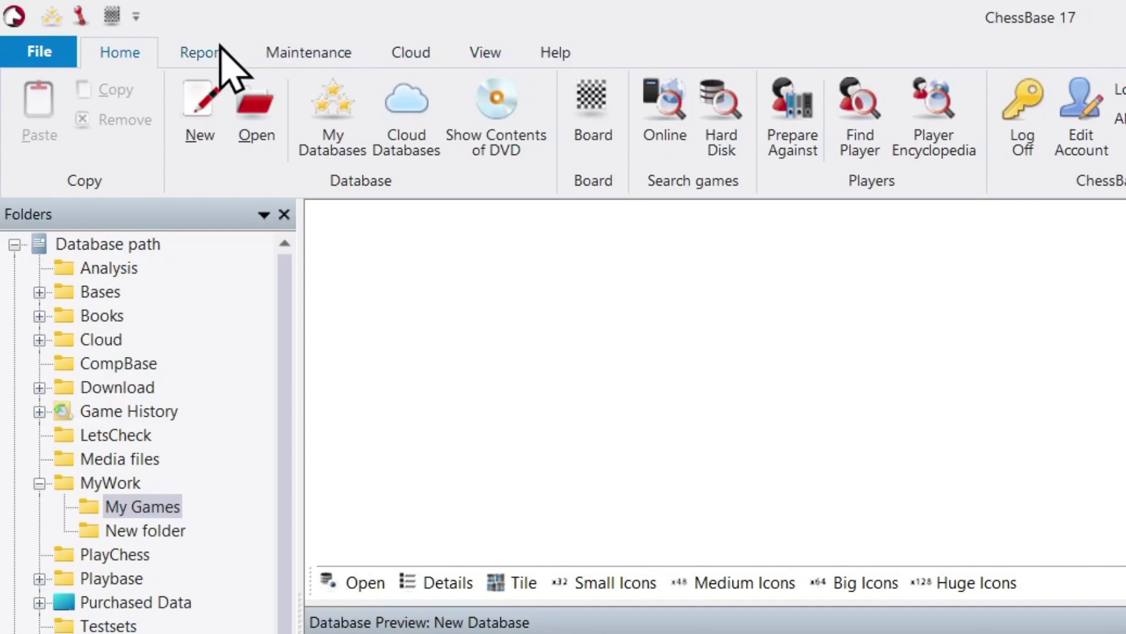
pyautogui.click(203, 134)
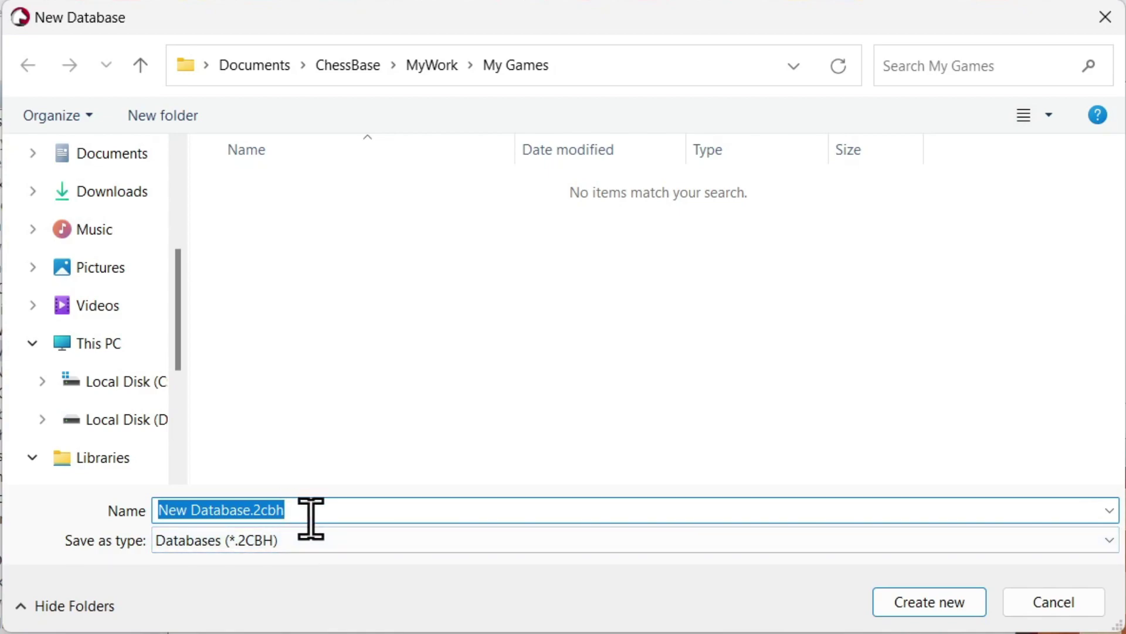
pyautogui.click(321, 542)
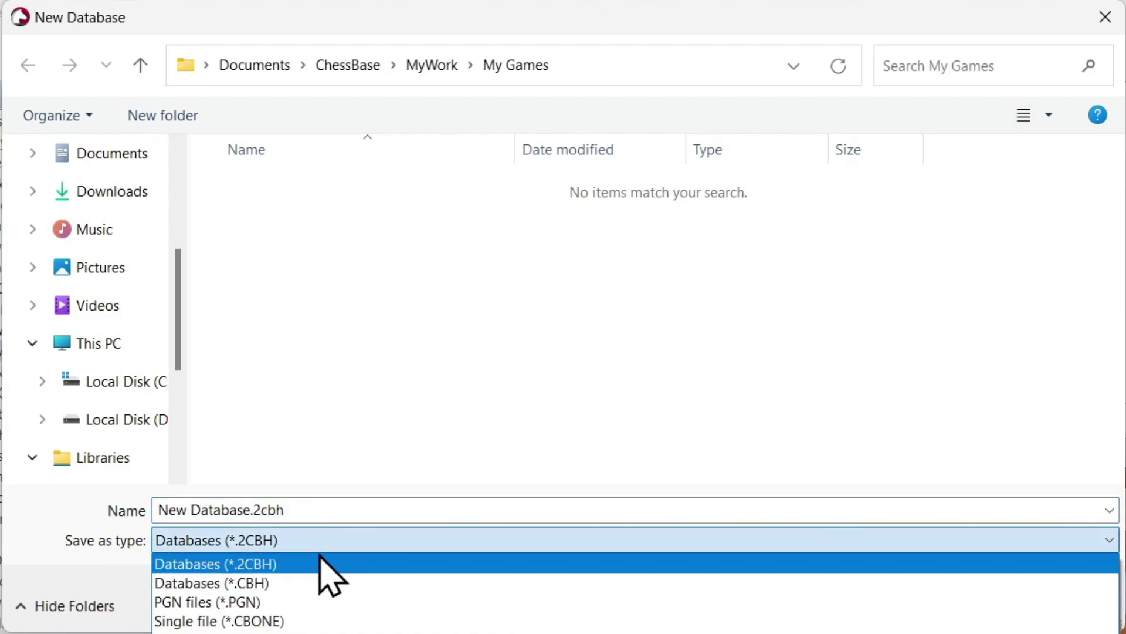
pyautogui.click(490, 402)
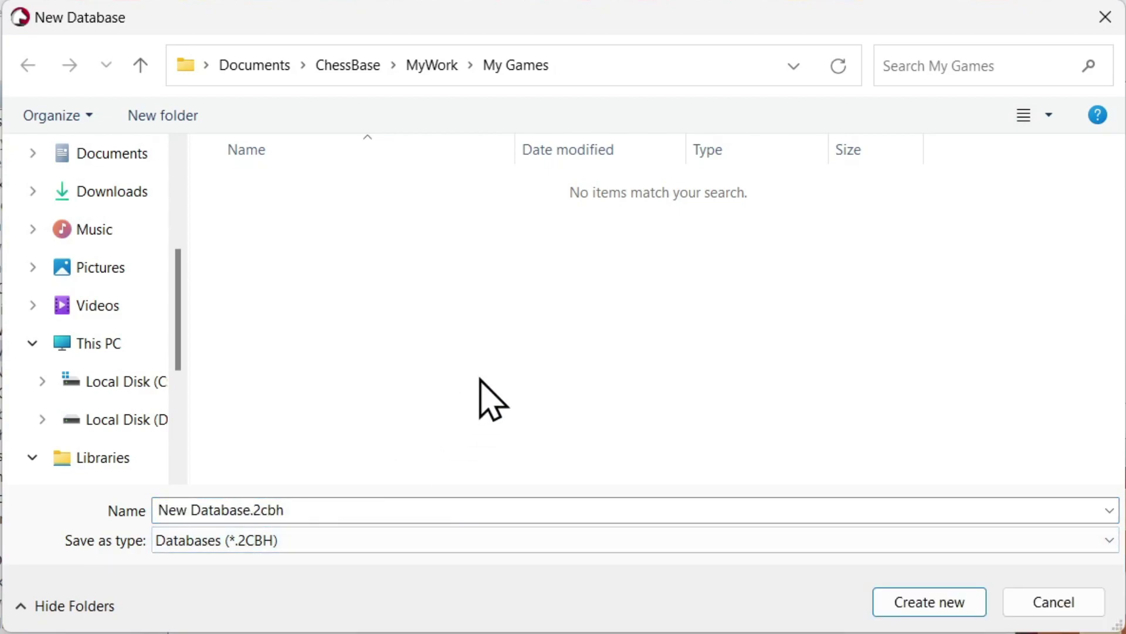
pyautogui.click(955, 609)
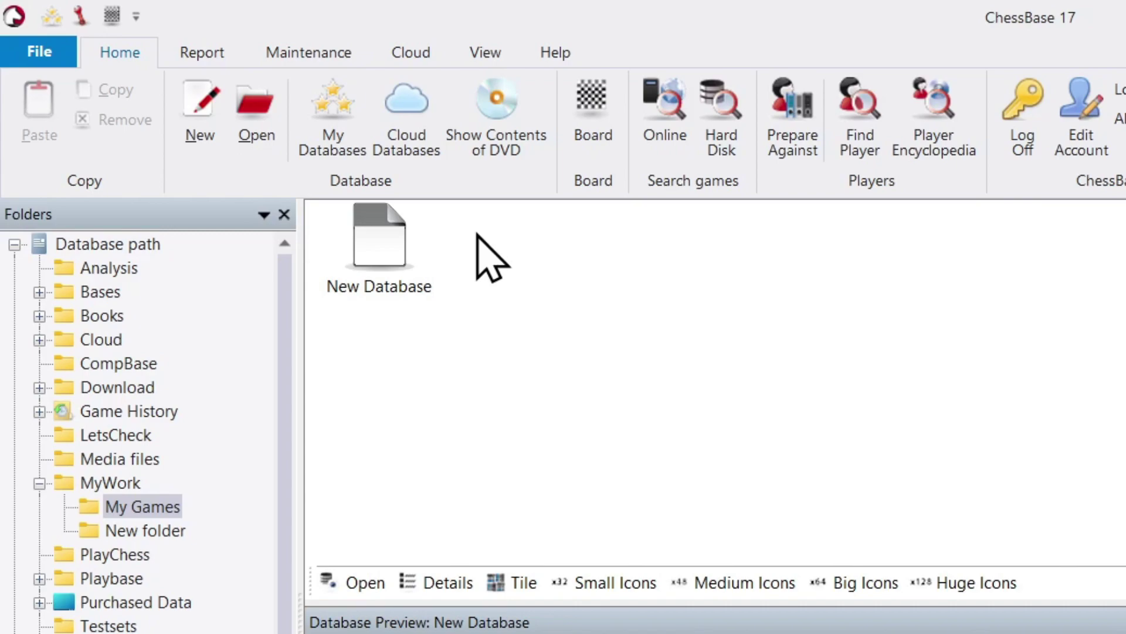
# - Set the type of New Database to Openings in its properties
pyautogui.rightClick(380, 262)
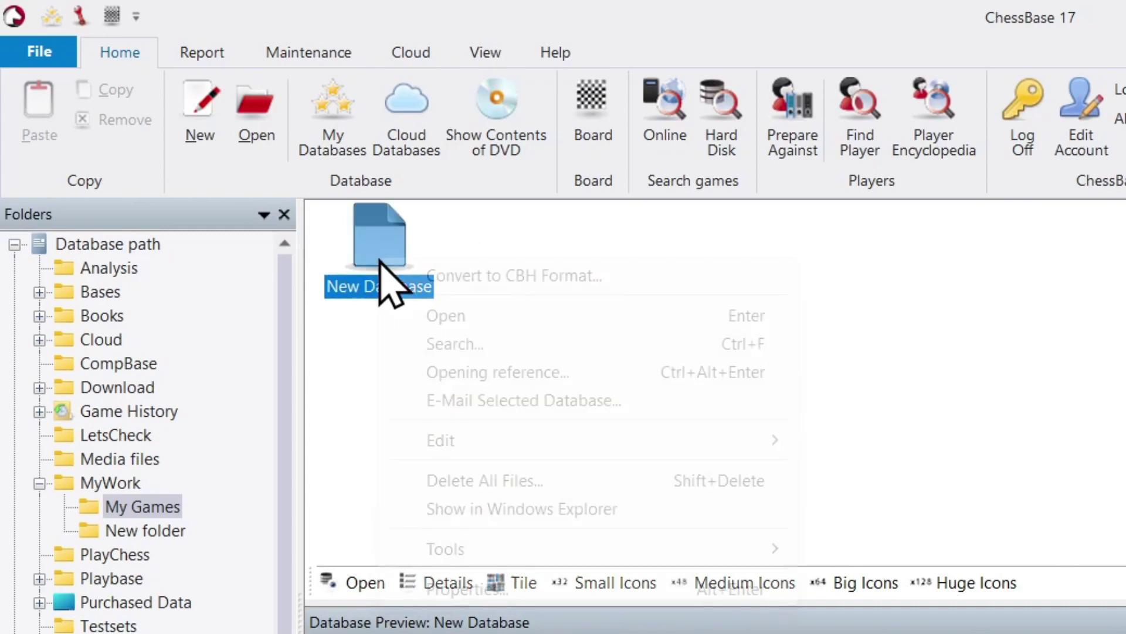
pyautogui.click(551, 589)
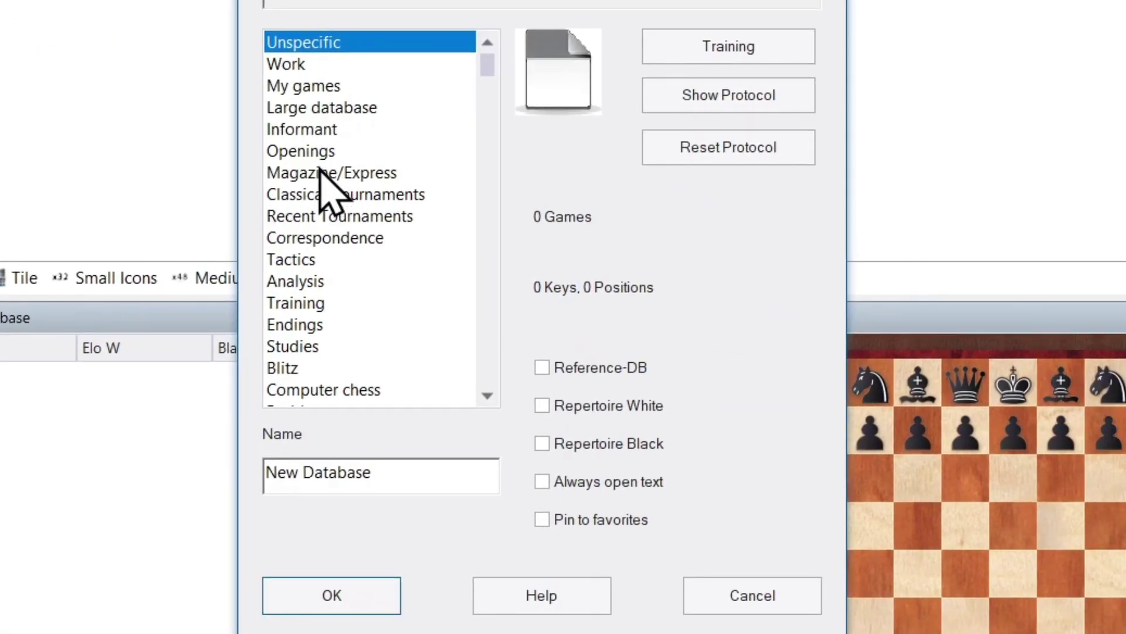
pyautogui.click(308, 66)
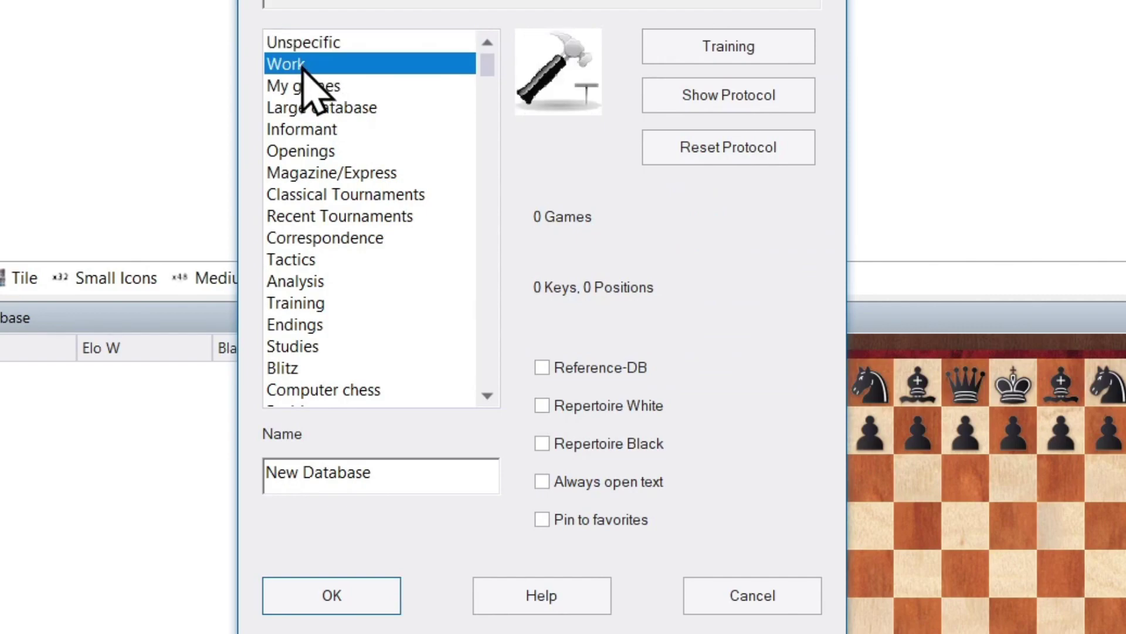
pyautogui.click(316, 87)
pyautogui.click(313, 111)
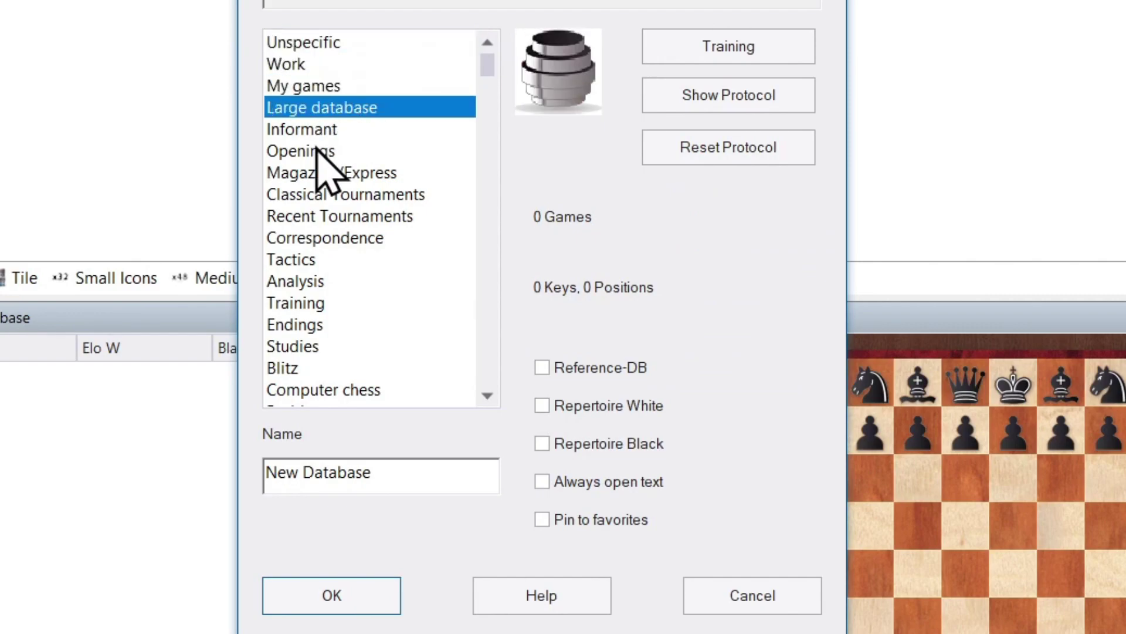
pyautogui.click(317, 129)
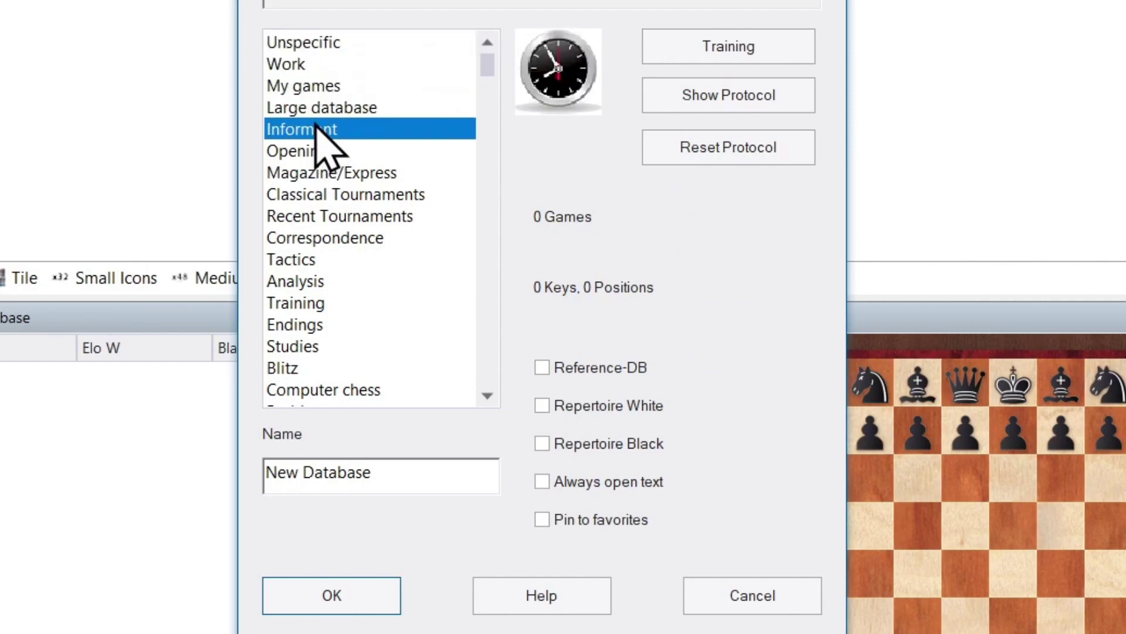
pyautogui.click(317, 173)
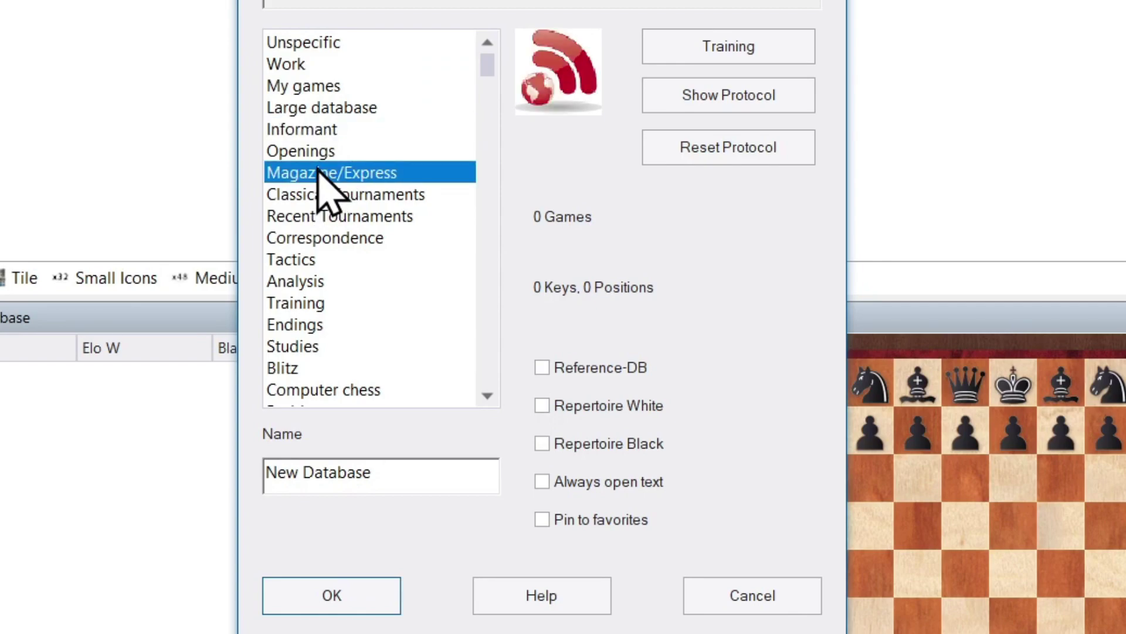
pyautogui.click(313, 150)
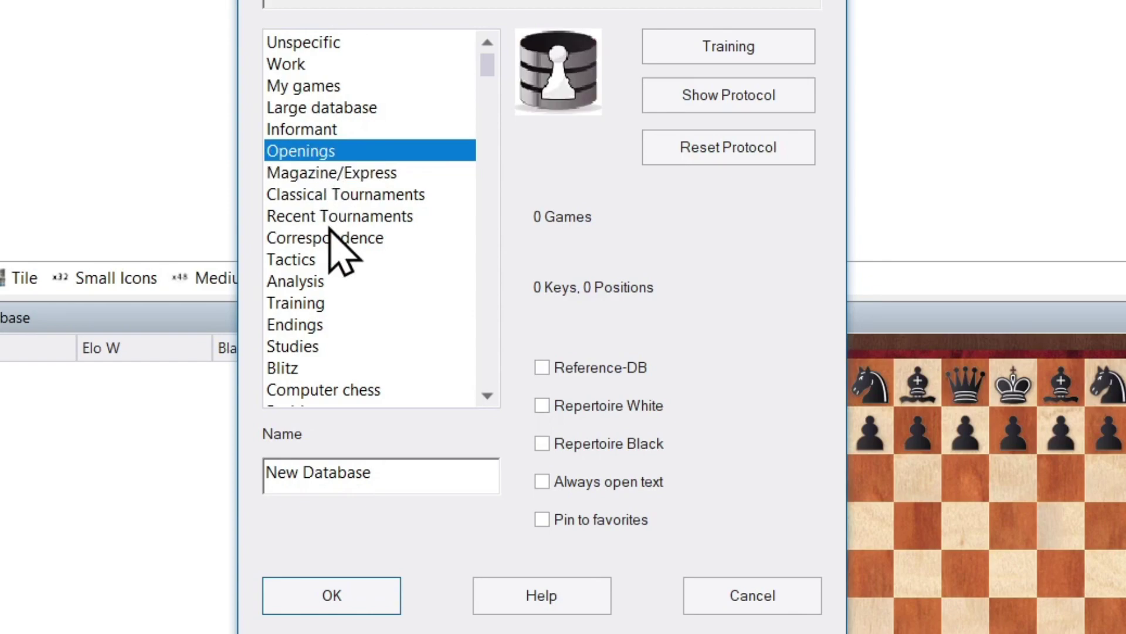
pyautogui.click(341, 595)
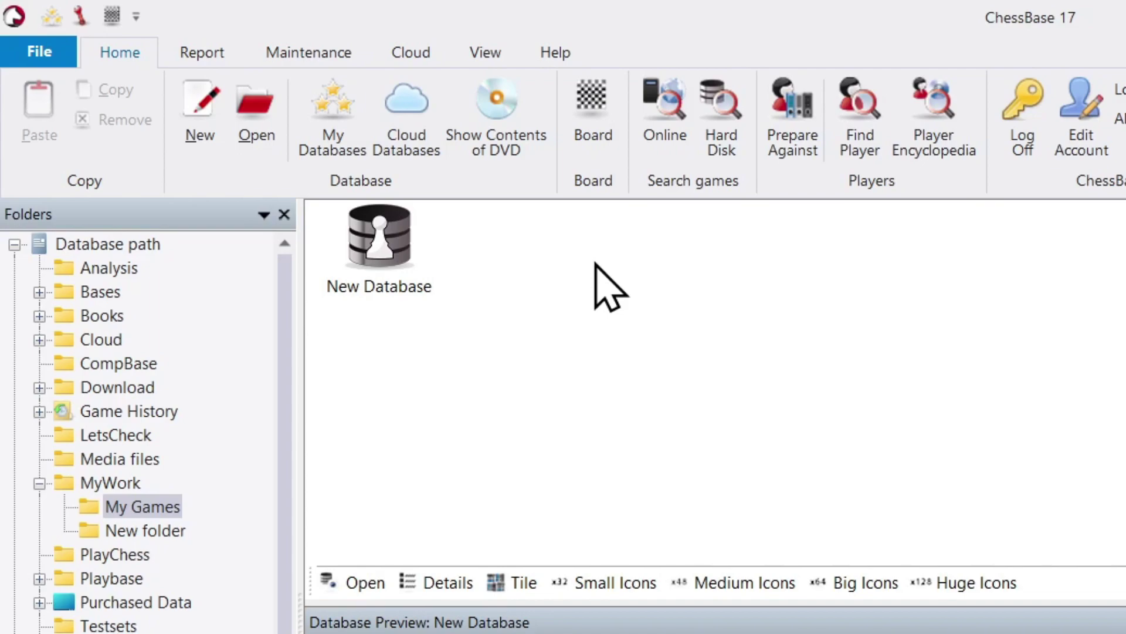
# - Open New Database and enter the moves 1.e4 e5 2.Nf3 Nc6 3.Bc4 Nf6 4.d4 on a new game board
pyautogui.doubleClick(375, 258)
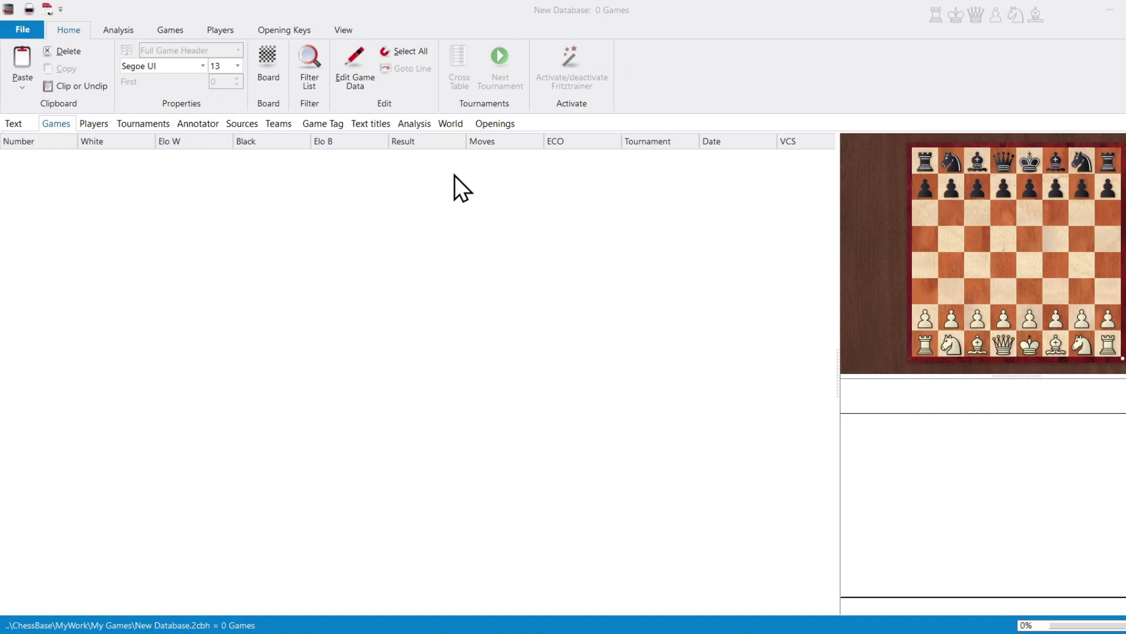
pyautogui.click(268, 61)
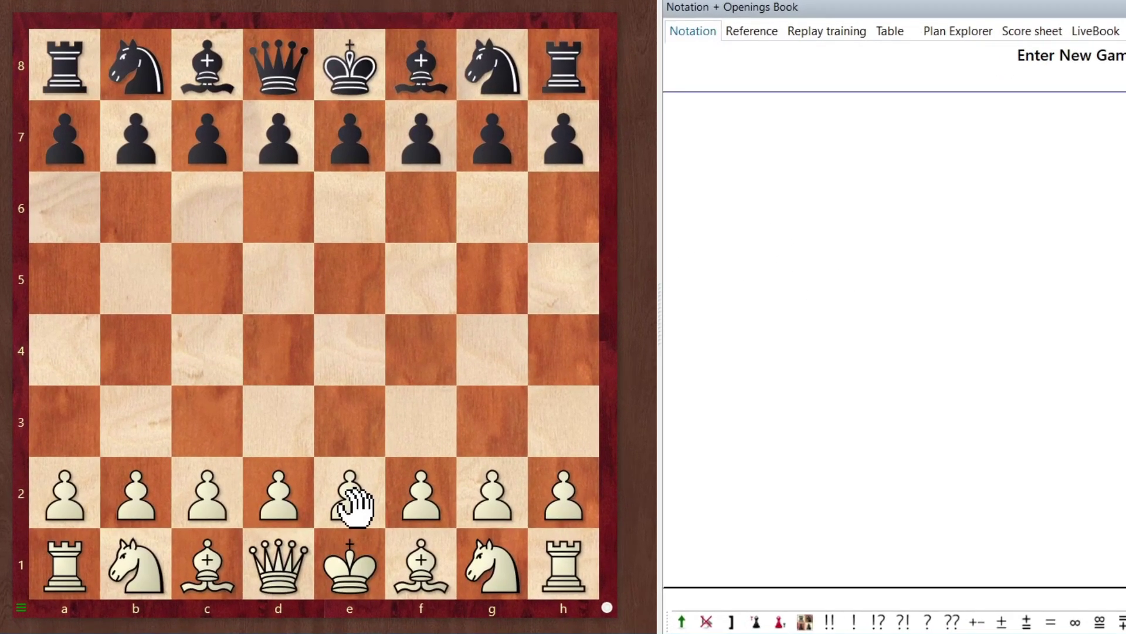
pyautogui.moveTo(300, 508)
pyautogui.moveTo(353, 497); pyautogui.dragTo(368, 351)
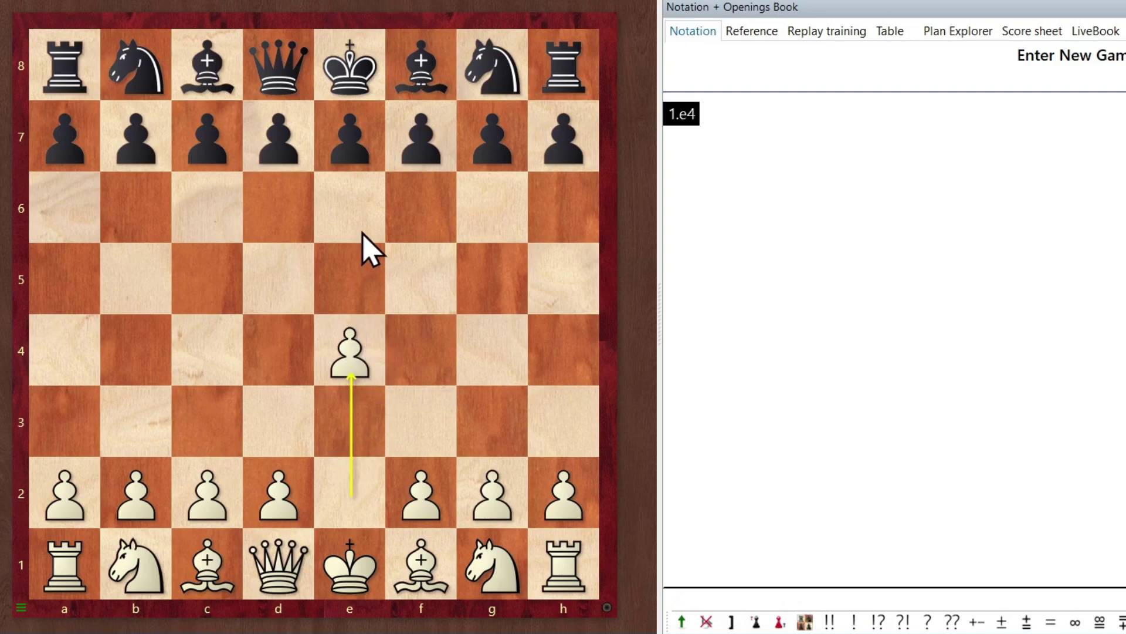
pyautogui.moveTo(344, 111); pyautogui.dragTo(352, 280)
pyautogui.moveTo(495, 536); pyautogui.dragTo(426, 428)
pyautogui.moveTo(132, 74); pyautogui.dragTo(214, 210)
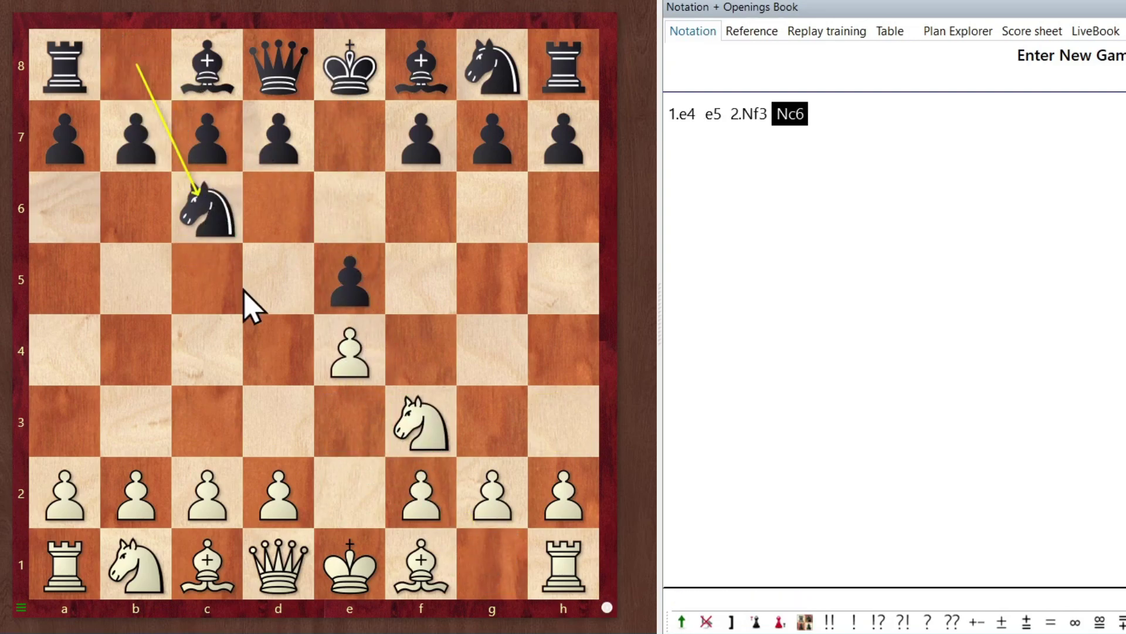
pyautogui.moveTo(426, 593); pyautogui.dragTo(216, 356)
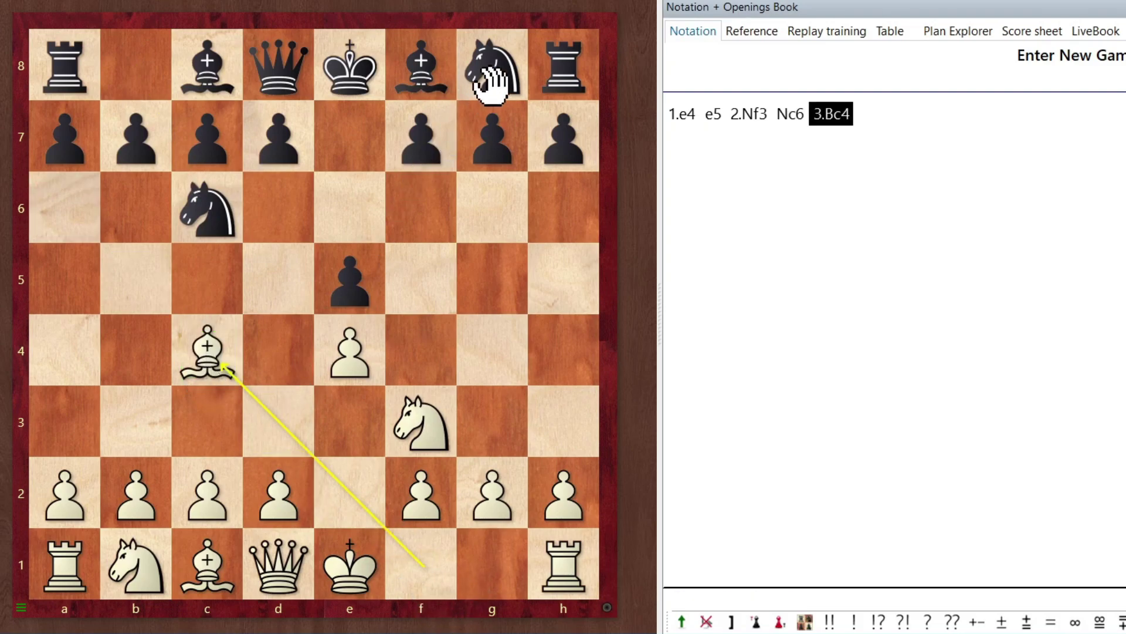
pyautogui.moveTo(491, 75); pyautogui.dragTo(431, 231)
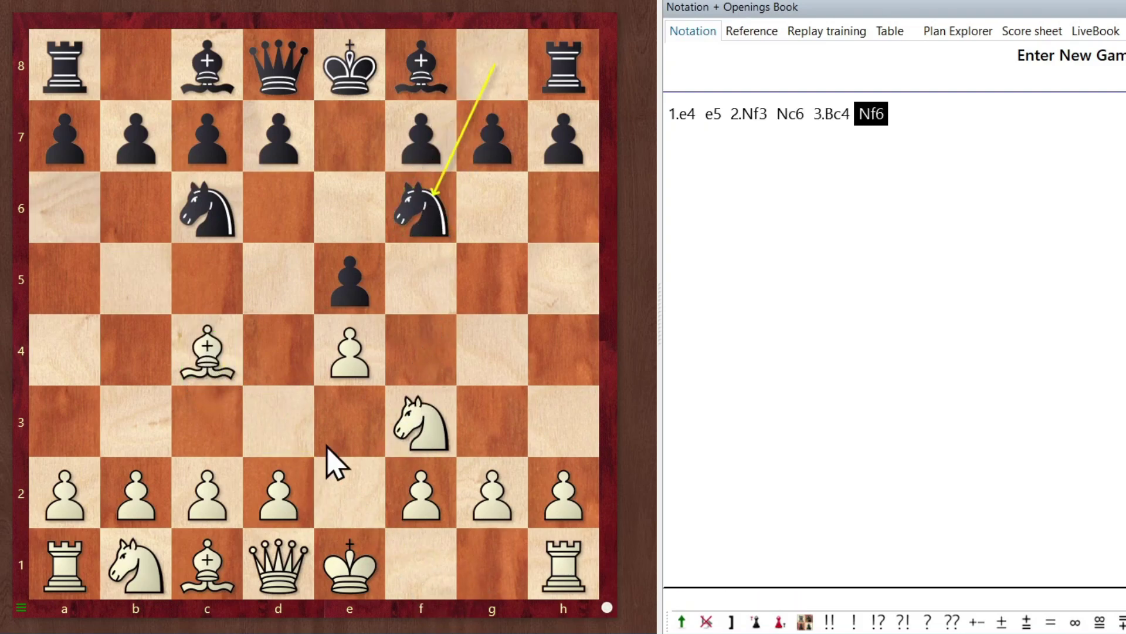
pyautogui.moveTo(274, 501); pyautogui.dragTo(273, 370)
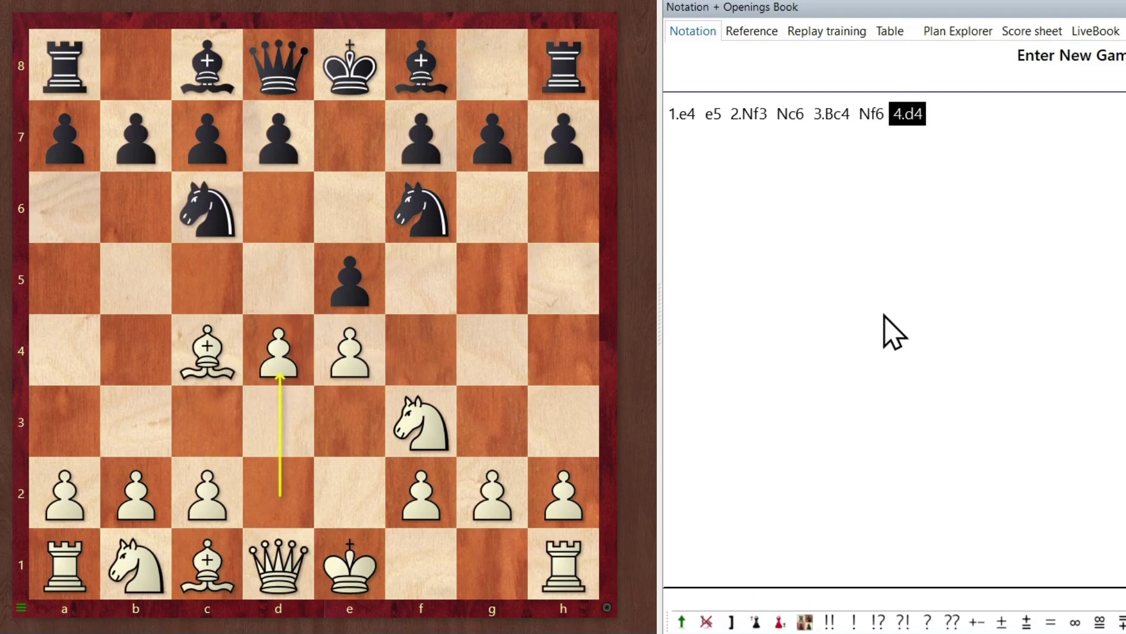
# - Return to the position after 3...Nf6 and add 4.Ng5 as a new variation to 4.d4
pyautogui.click(871, 120)
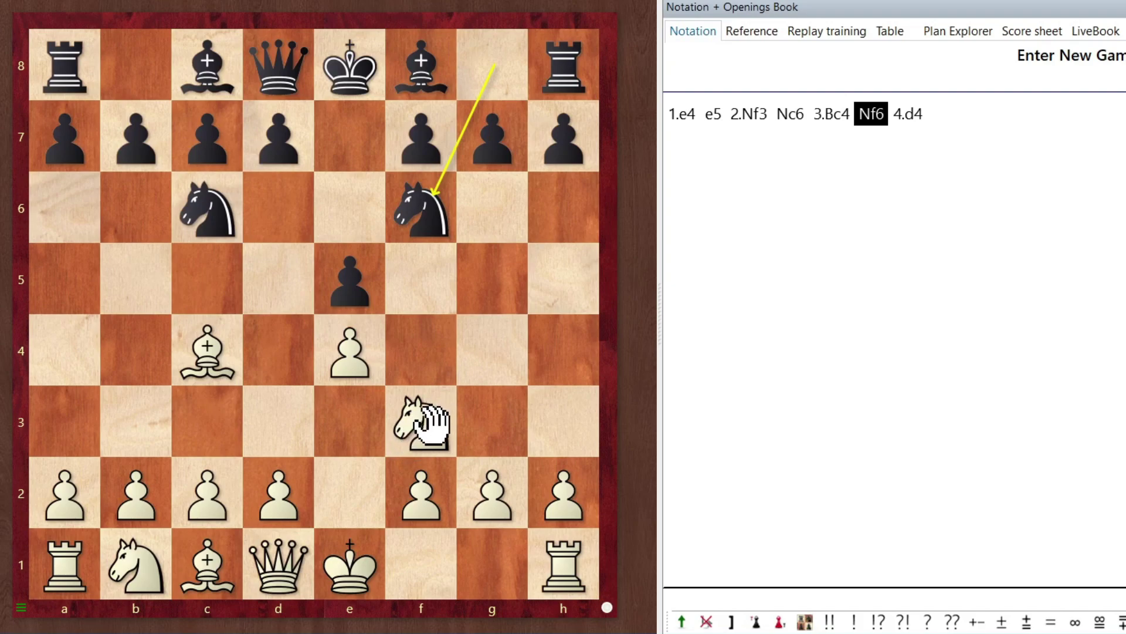
pyautogui.moveTo(428, 423); pyautogui.dragTo(503, 296)
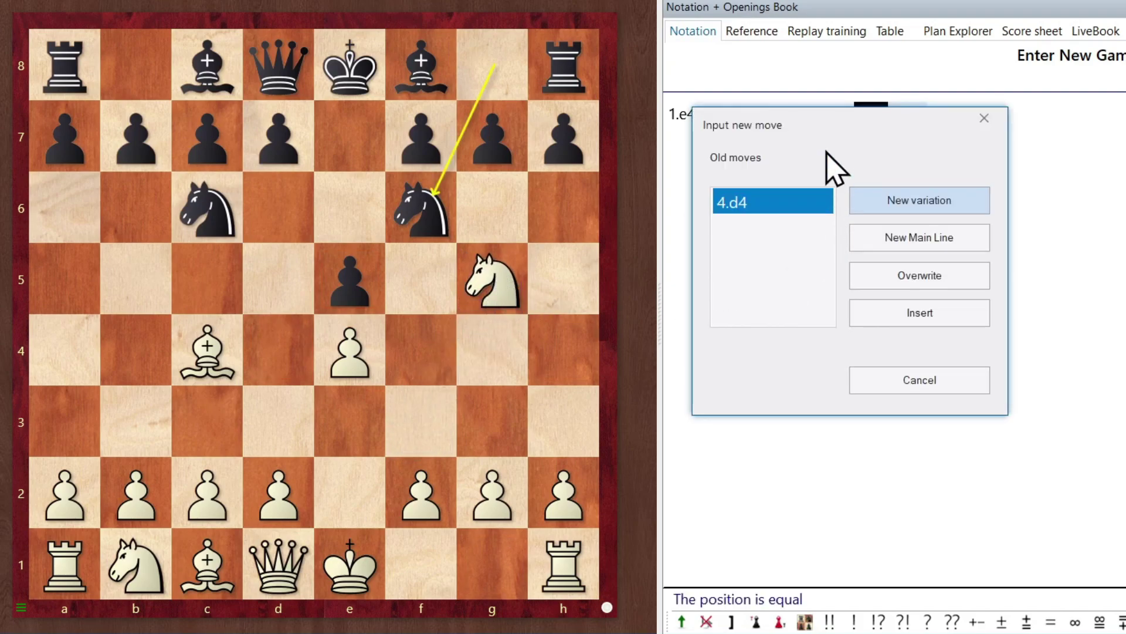
pyautogui.moveTo(839, 121); pyautogui.dragTo(833, 185)
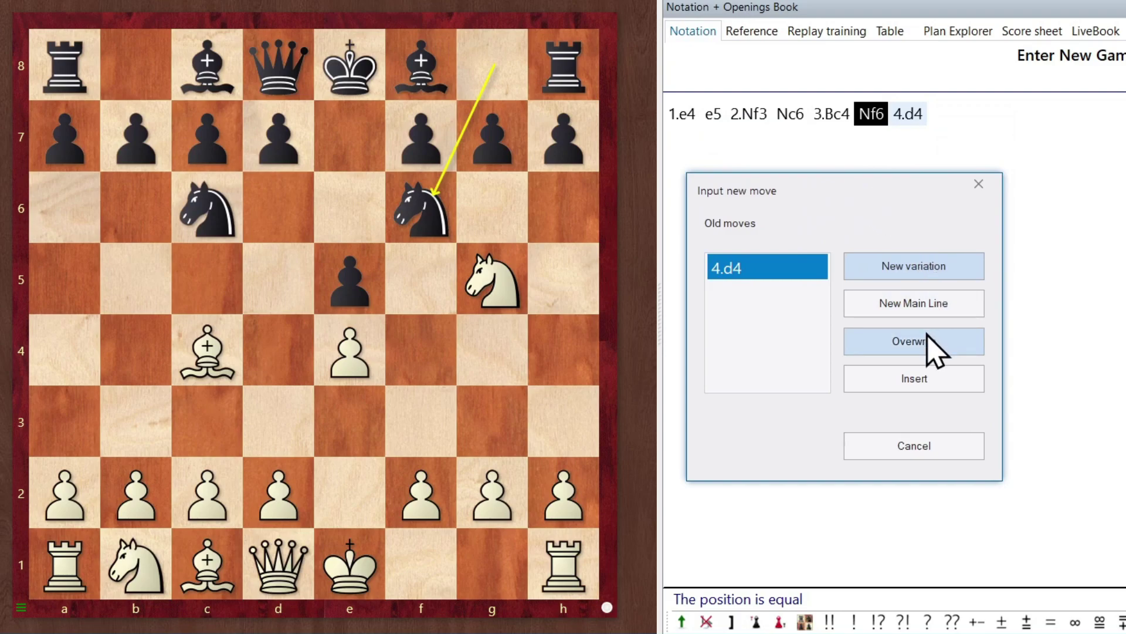
pyautogui.click(920, 267)
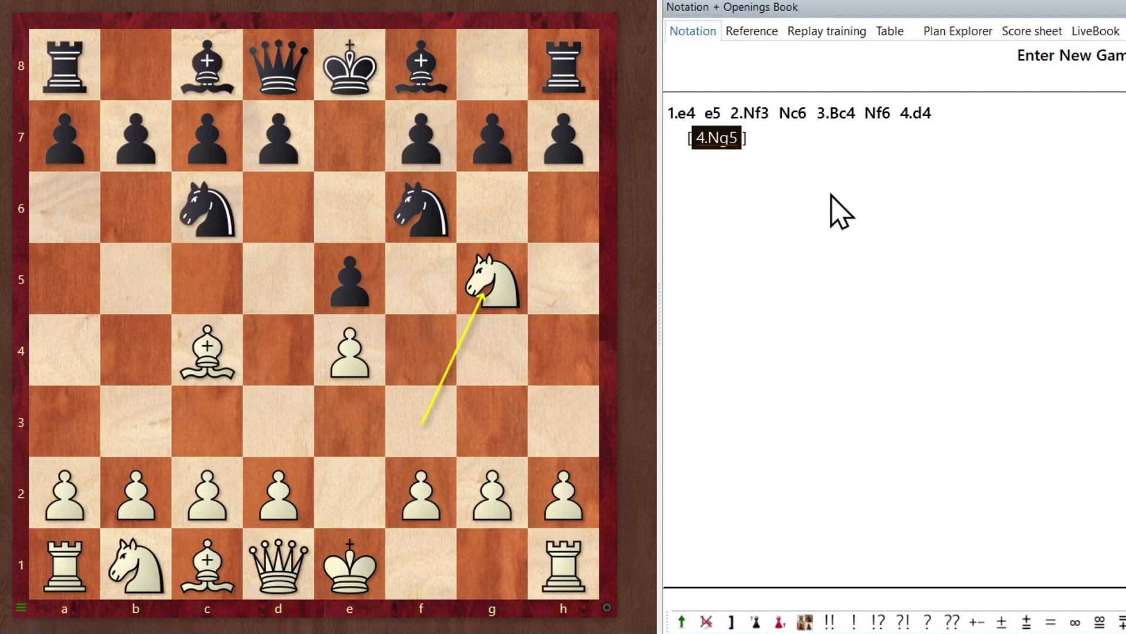
# - Promote the 4.Ng5 variation to the main line and continue it with 4...h6 5.Nxf7
pyautogui.rightClick(727, 150)
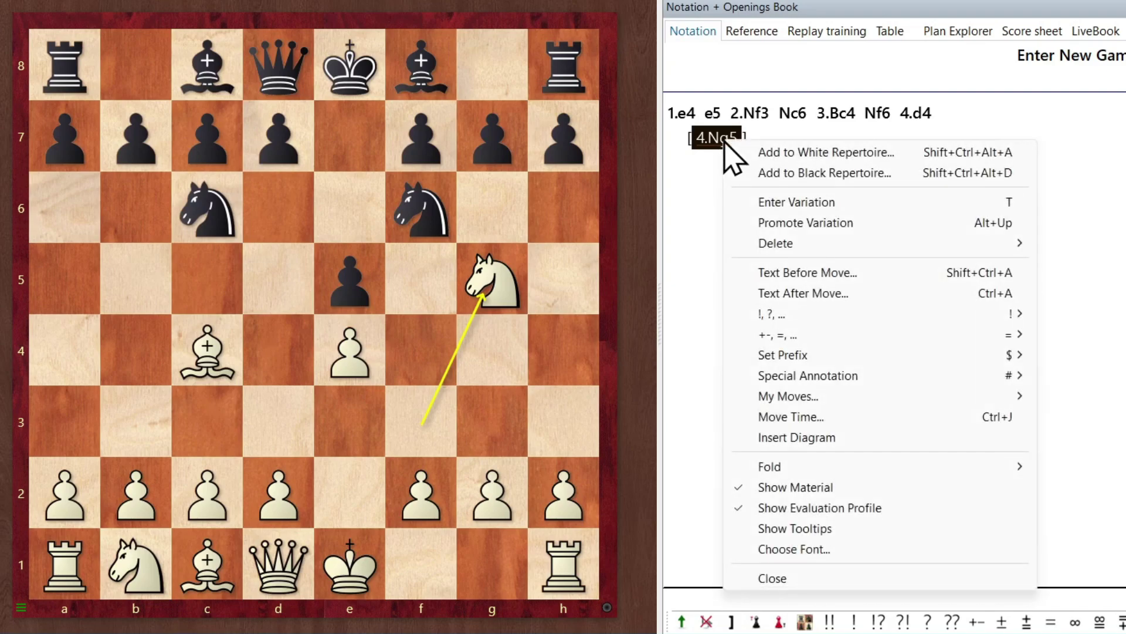
pyautogui.click(836, 229)
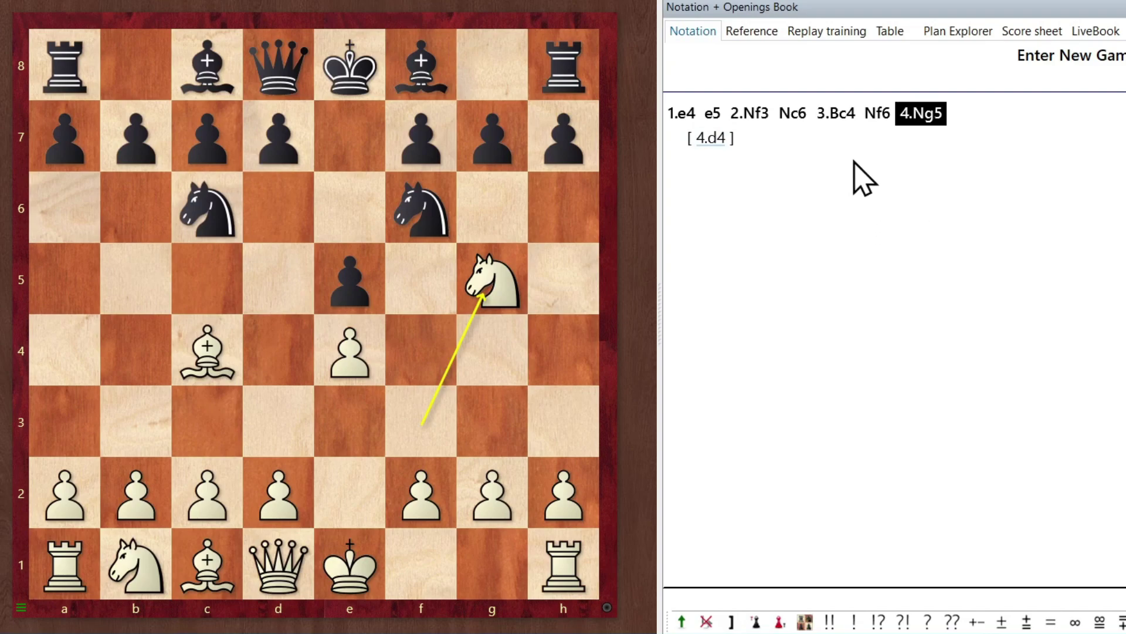
pyautogui.moveTo(572, 127); pyautogui.dragTo(568, 212)
pyautogui.moveTo(516, 282); pyautogui.dragTo(431, 144)
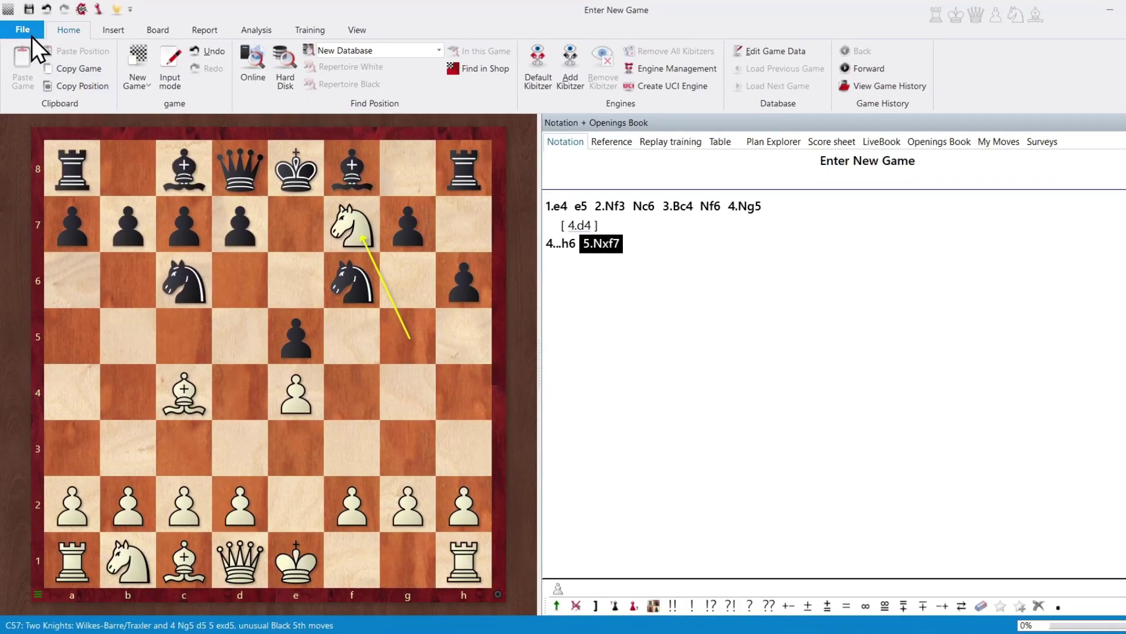
# - Start saving the game under New Database, stored as a game
pyautogui.click(30, 33)
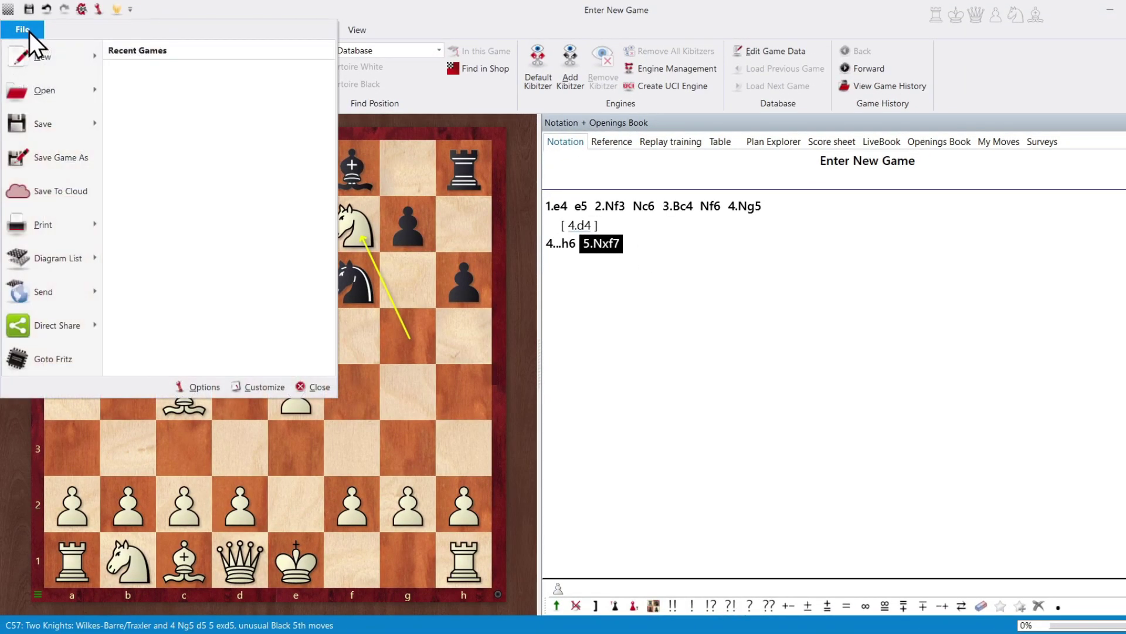
pyautogui.click(56, 157)
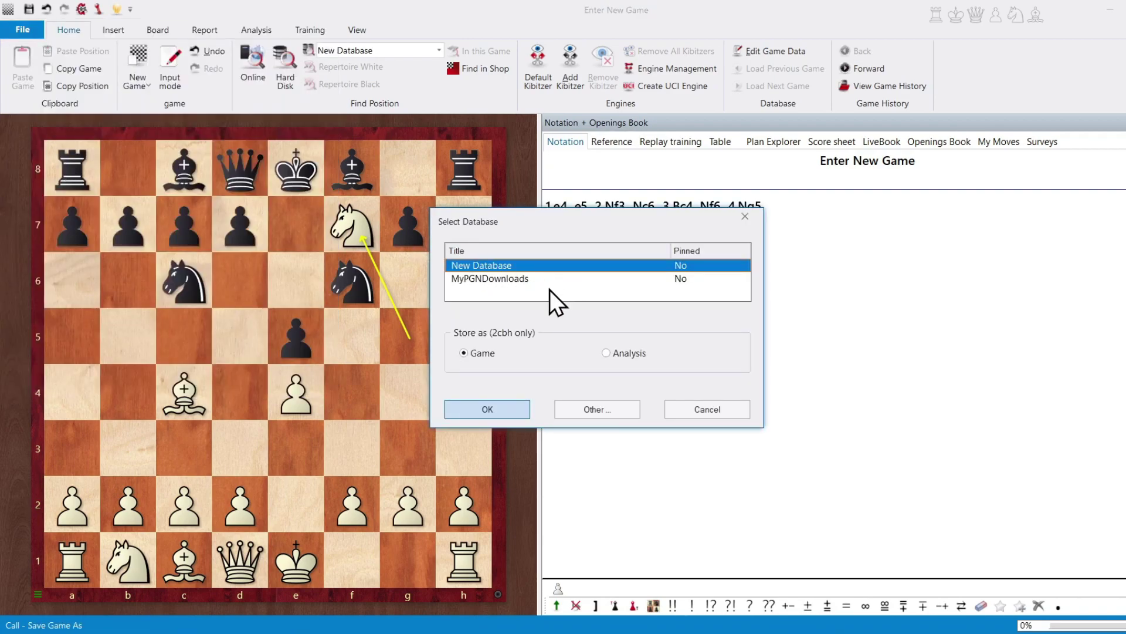
pyautogui.click(507, 411)
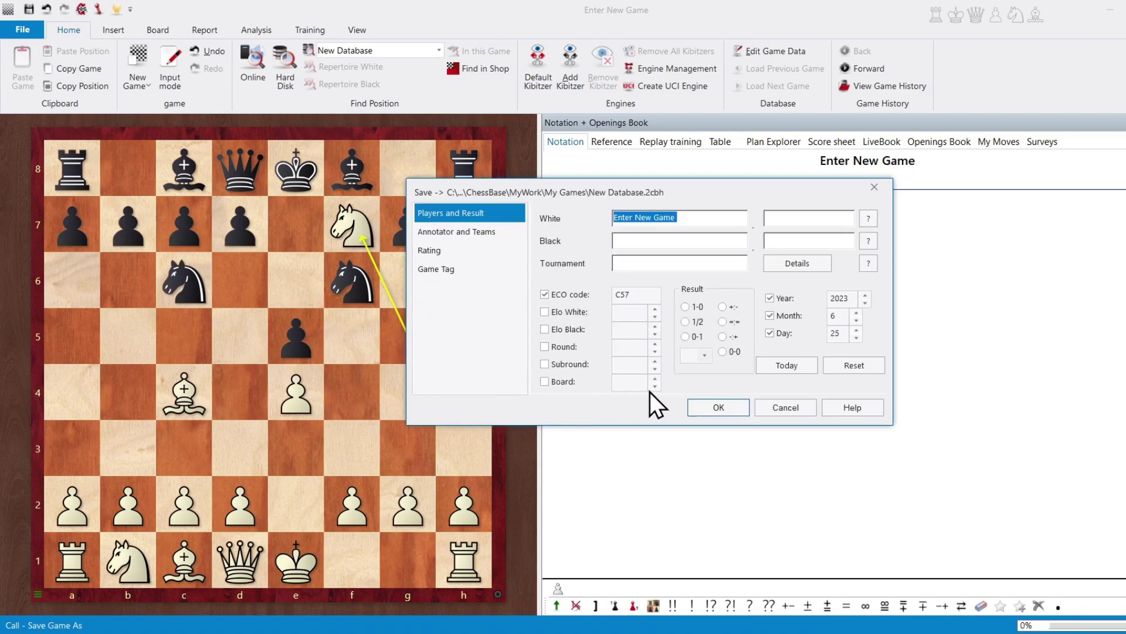
pyautogui.moveTo(646, 185); pyautogui.dragTo(601, 276)
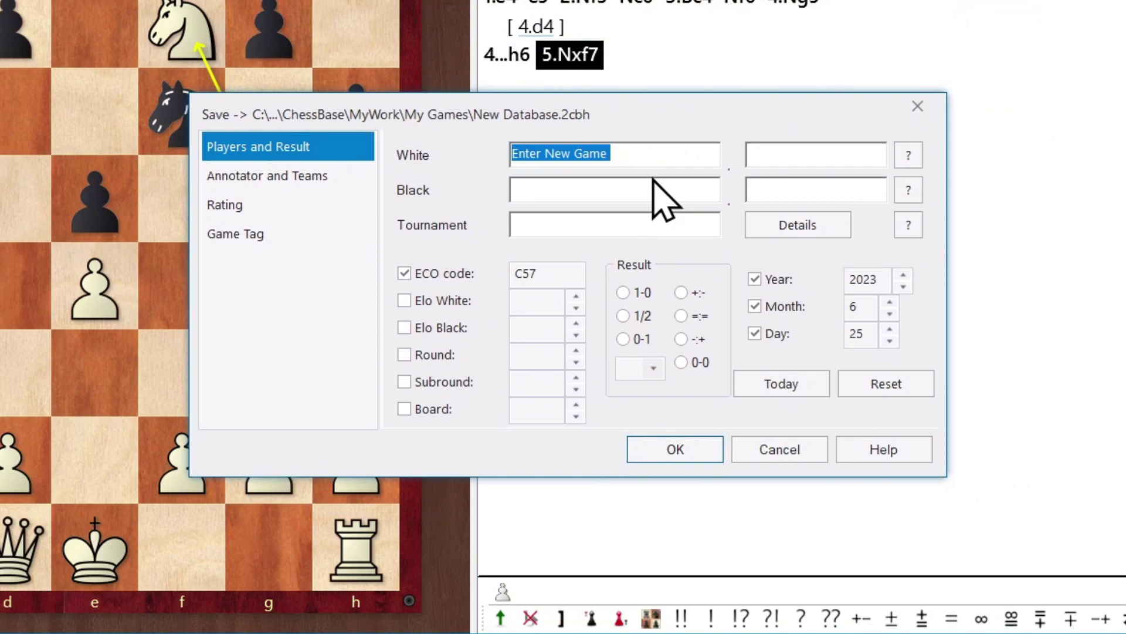
# - Enter White and Black as the player names, set the result to 1-0, and save the game
pyautogui.write('White')
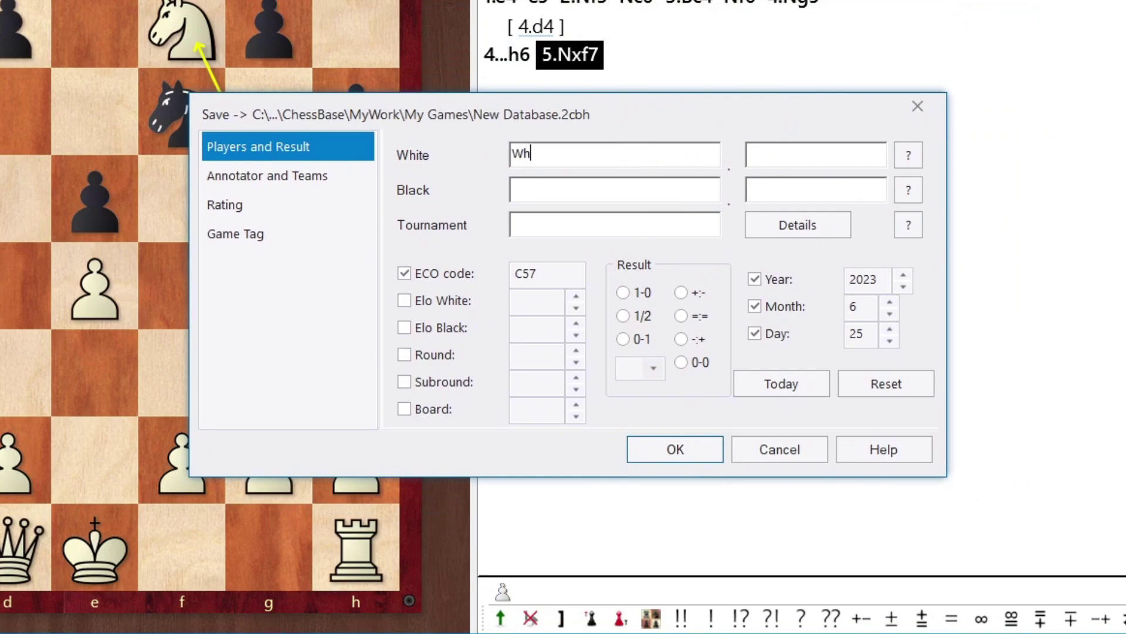
pyautogui.press('Tab')
pyautogui.press('Tab')
pyautogui.press('Tab')
pyautogui.write('Black')
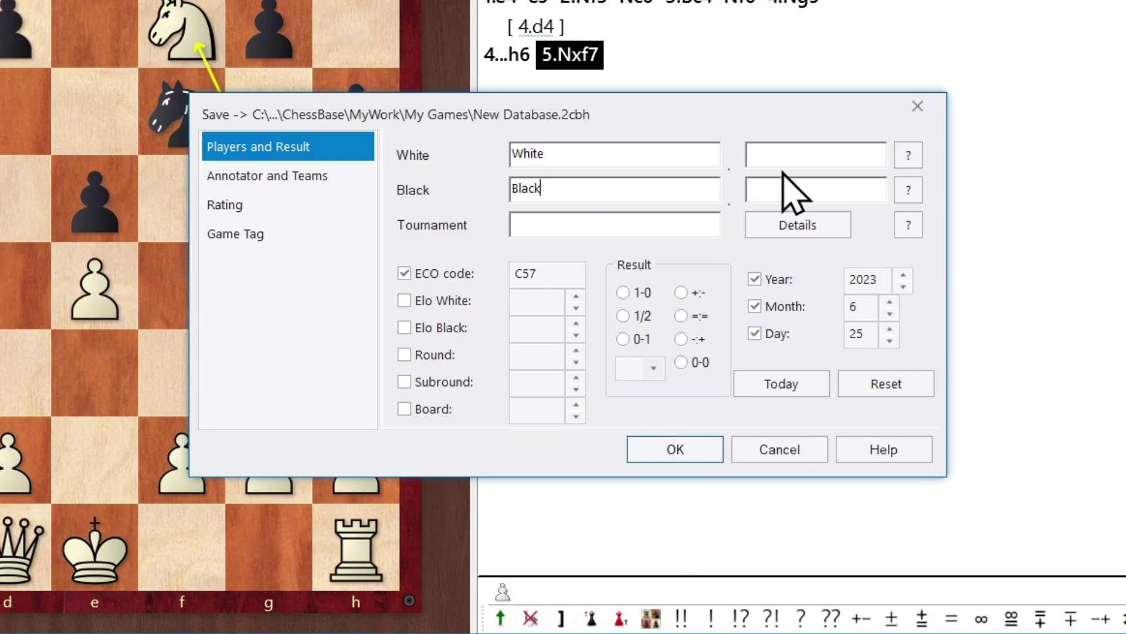
pyautogui.click(626, 293)
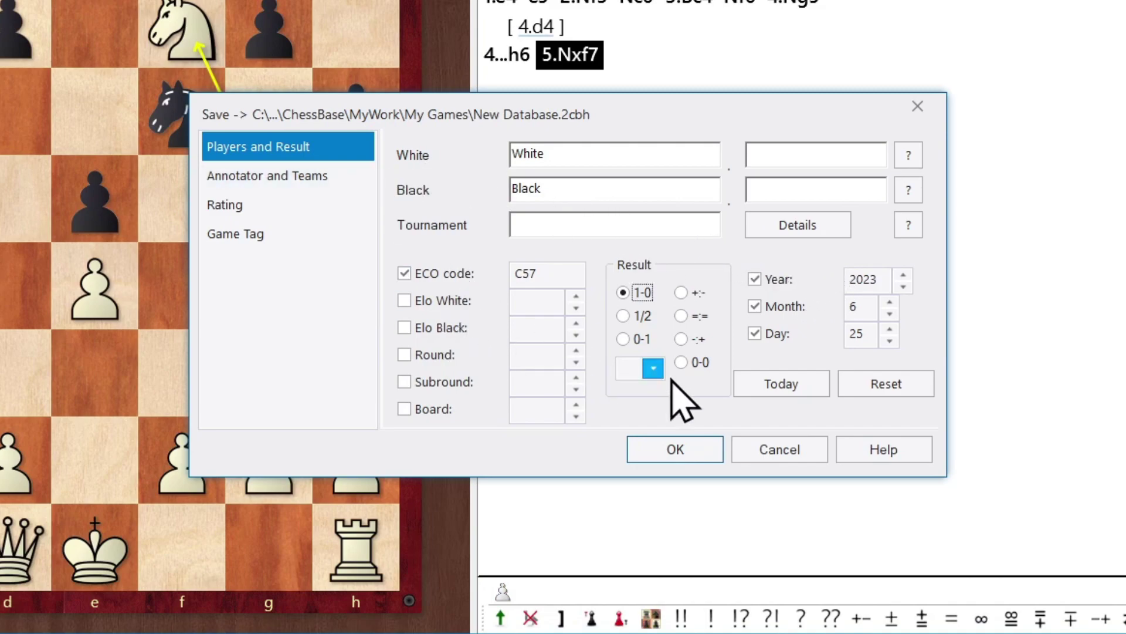
pyautogui.click(690, 441)
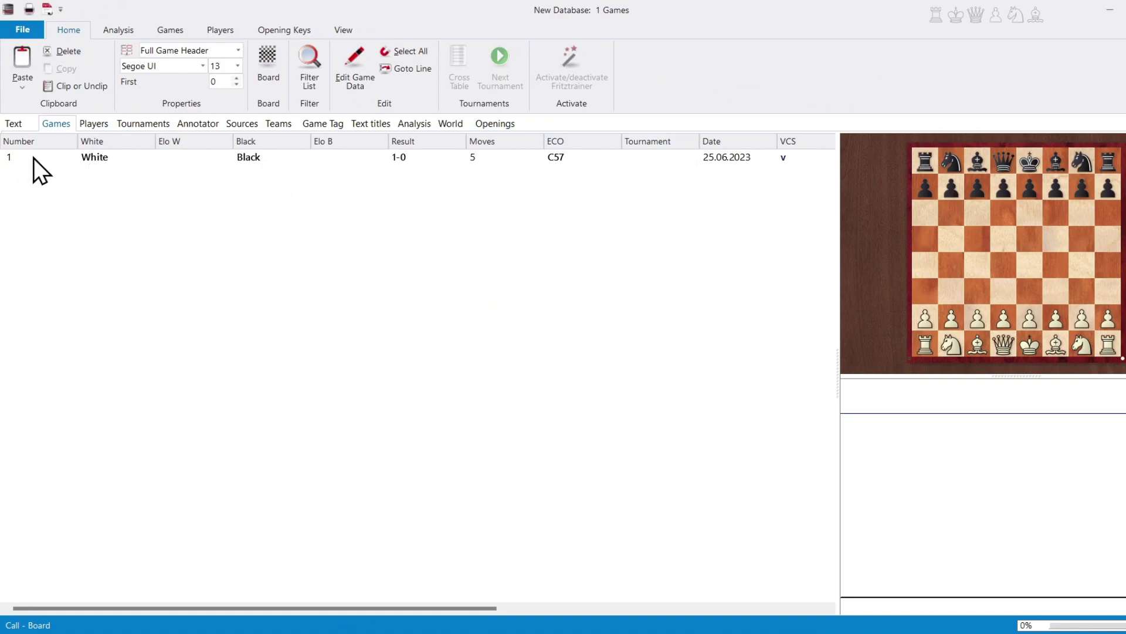
# - Select the saved White–Black game in the database's game list to preview its notation
pyautogui.click(266, 158)
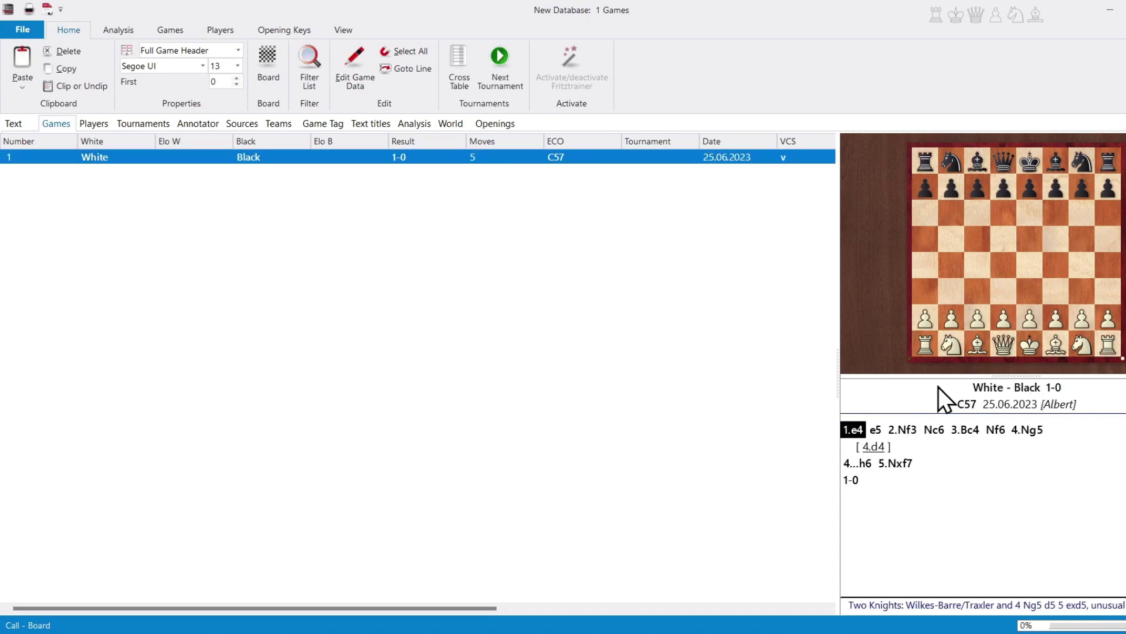